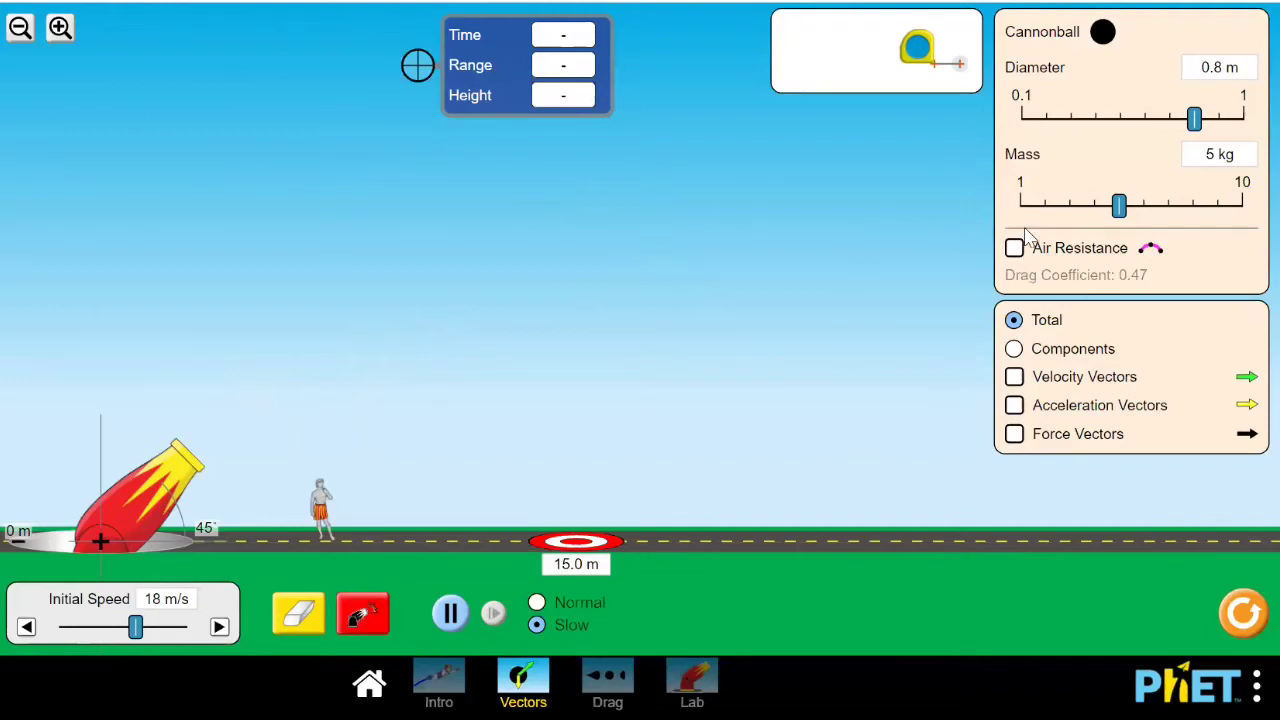
# Step: Fire a cannonball and toggle pause/play until it freezes just past its arc's peak
pyautogui.click(364, 620)
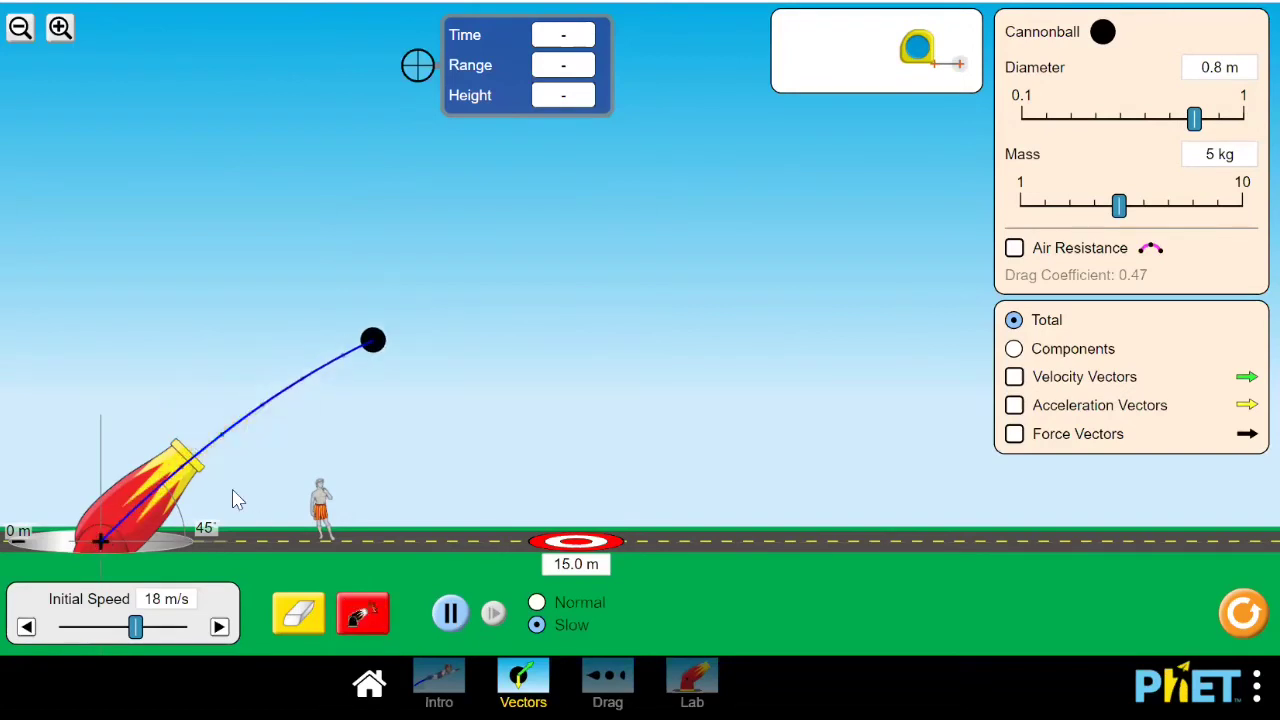
pyautogui.click(450, 613)
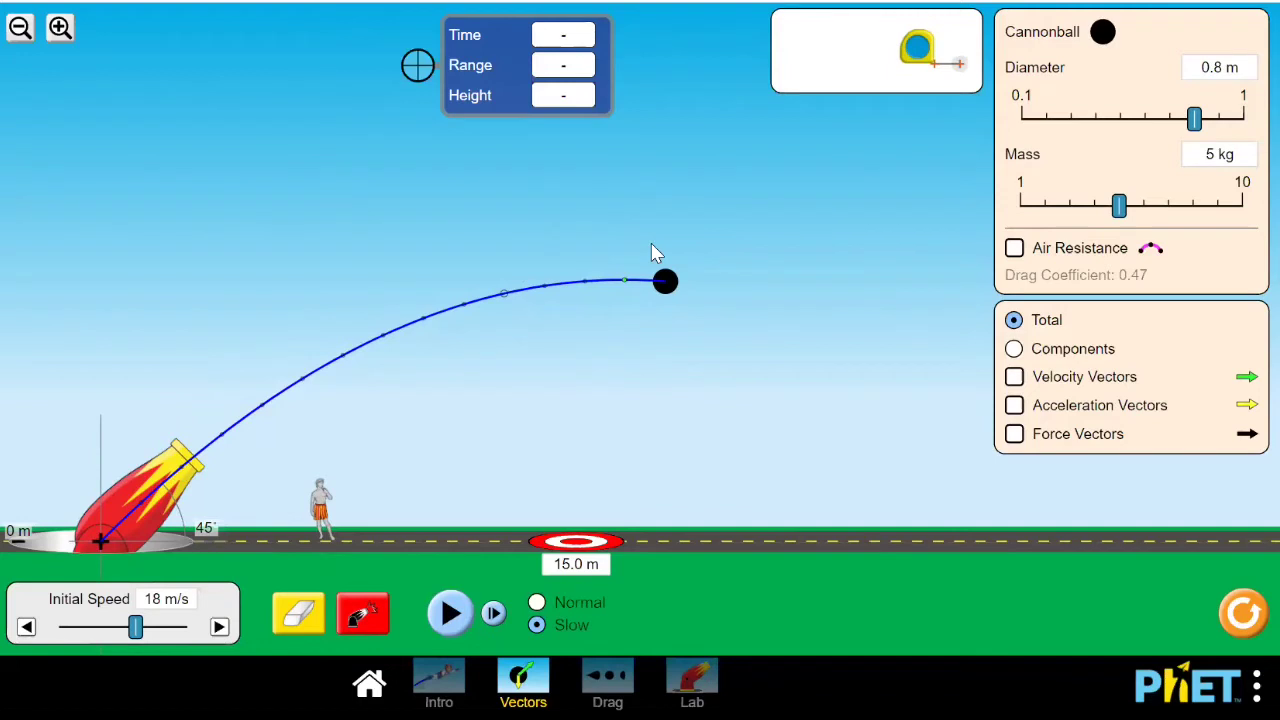
pyautogui.click(449, 613)
pyautogui.click(449, 615)
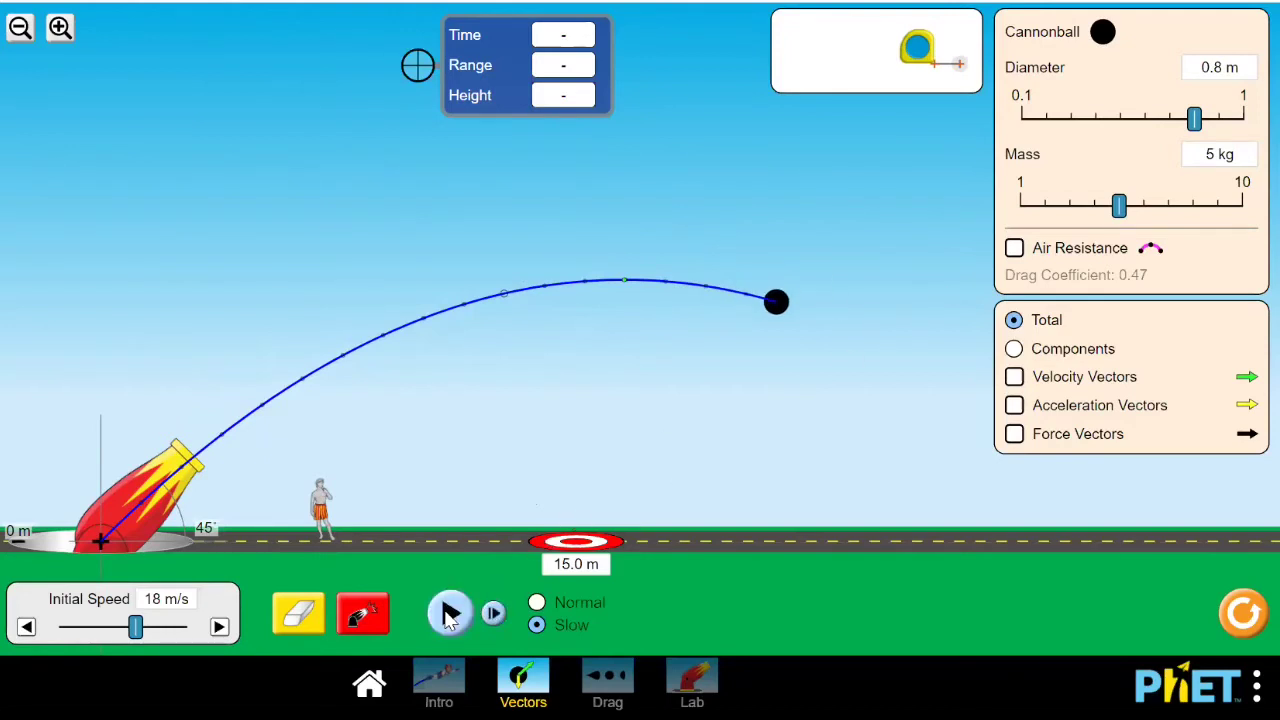
pyautogui.click(449, 617)
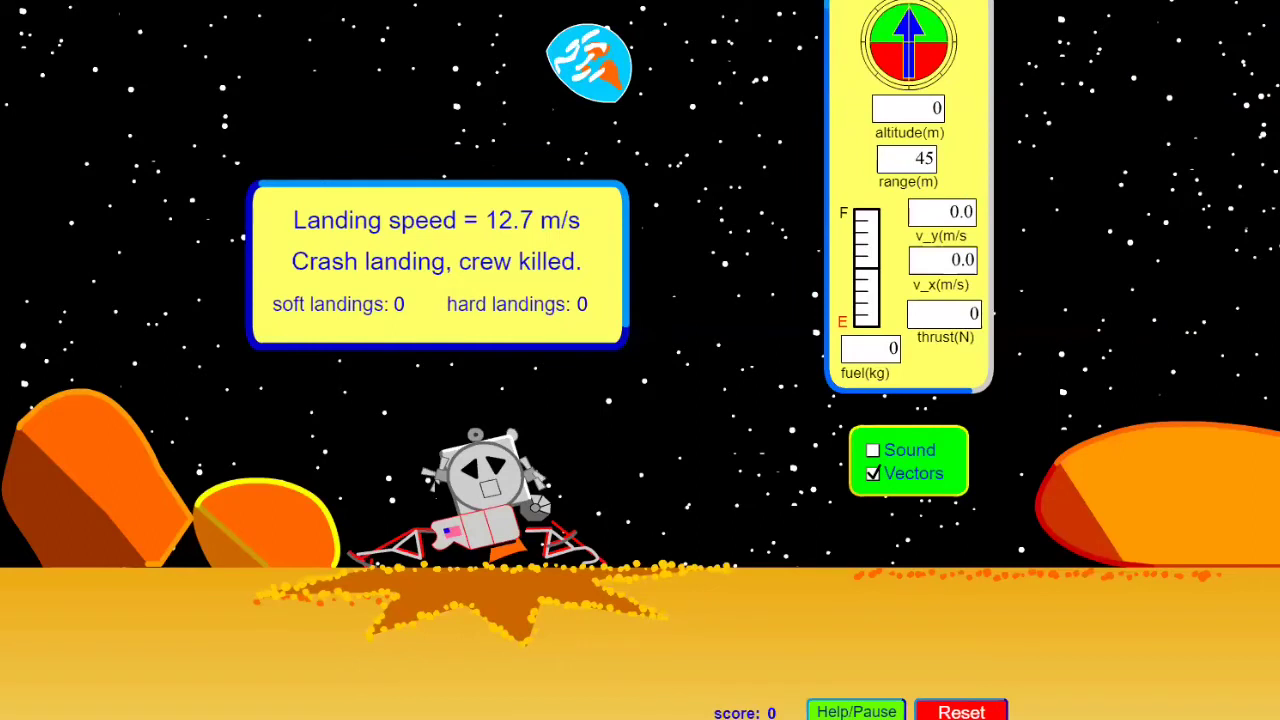
# Step: Reset Lunar Lander after the 12.7 m/s crash to begin a fresh descent
pyautogui.click(955, 714)
# Step: Reset the lander and raise engine thrust to 45000 N until it climbs
pyautogui.click(962, 711)
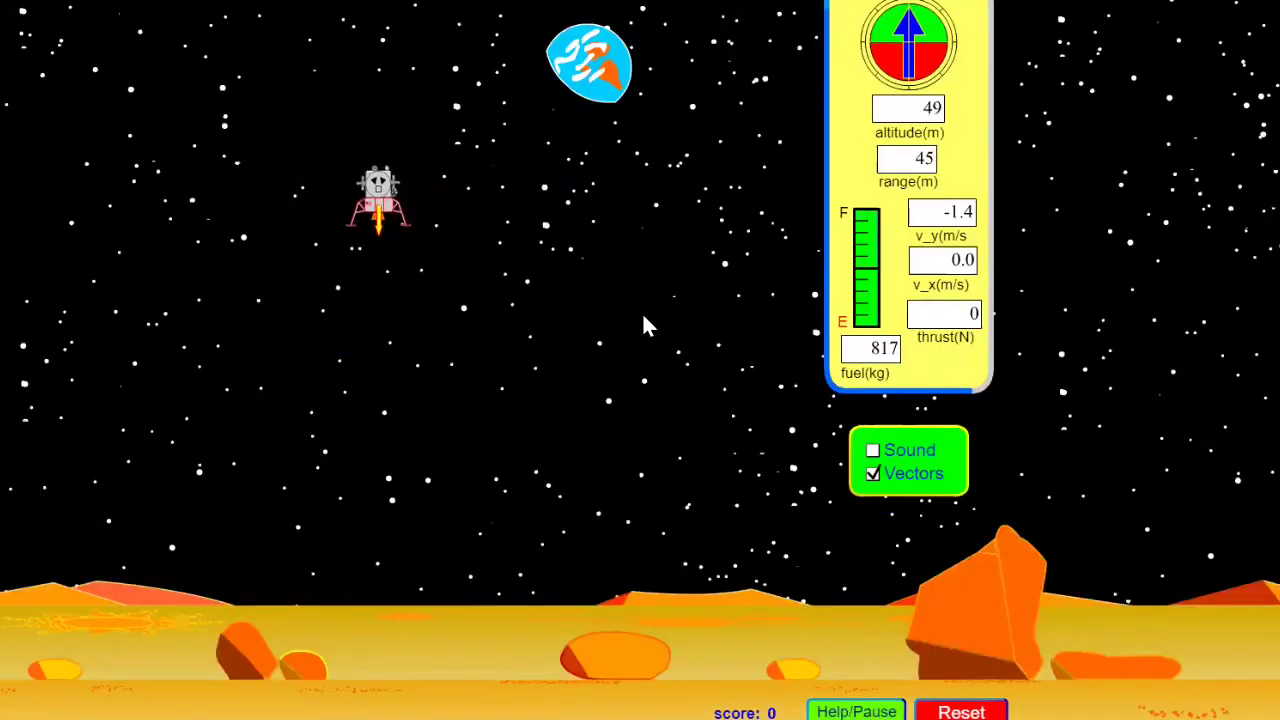
pyautogui.press('Up')
pyautogui.press('Up')
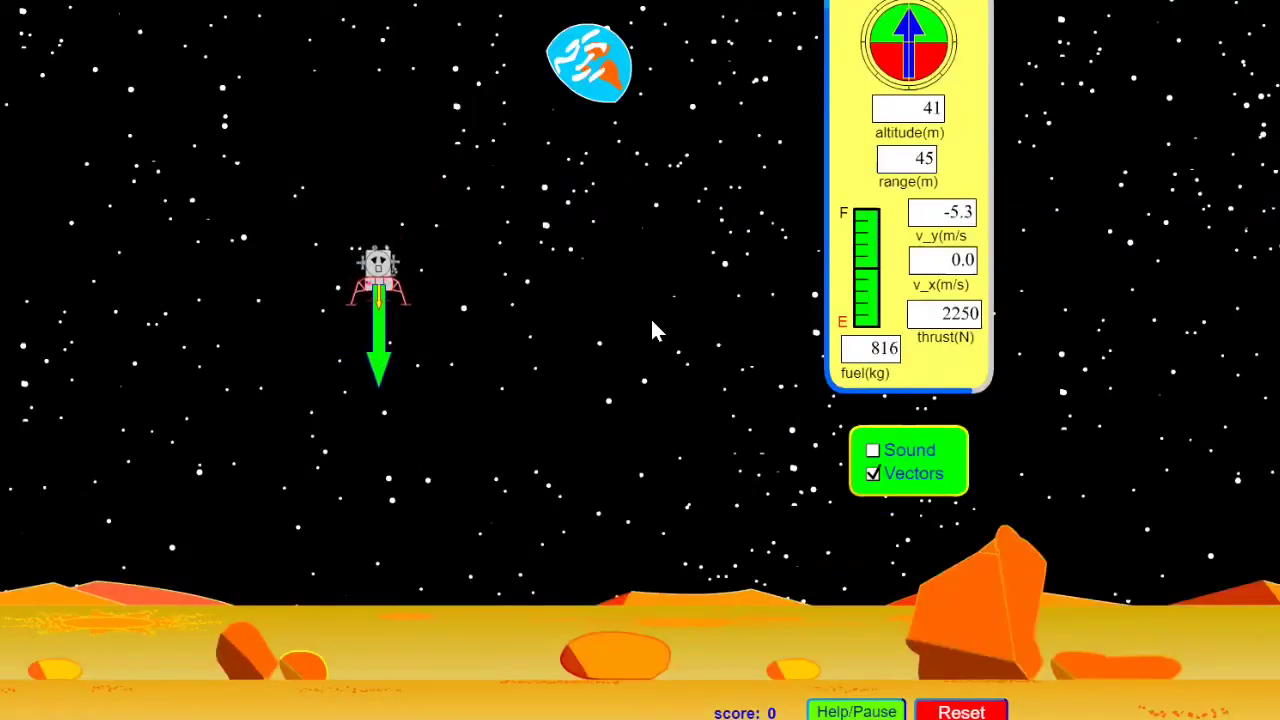
pyautogui.press('Up')
pyautogui.press('Up')
pyautogui.press('Up')
pyautogui.press('Up')
pyautogui.press('Up')
pyautogui.press('Up')
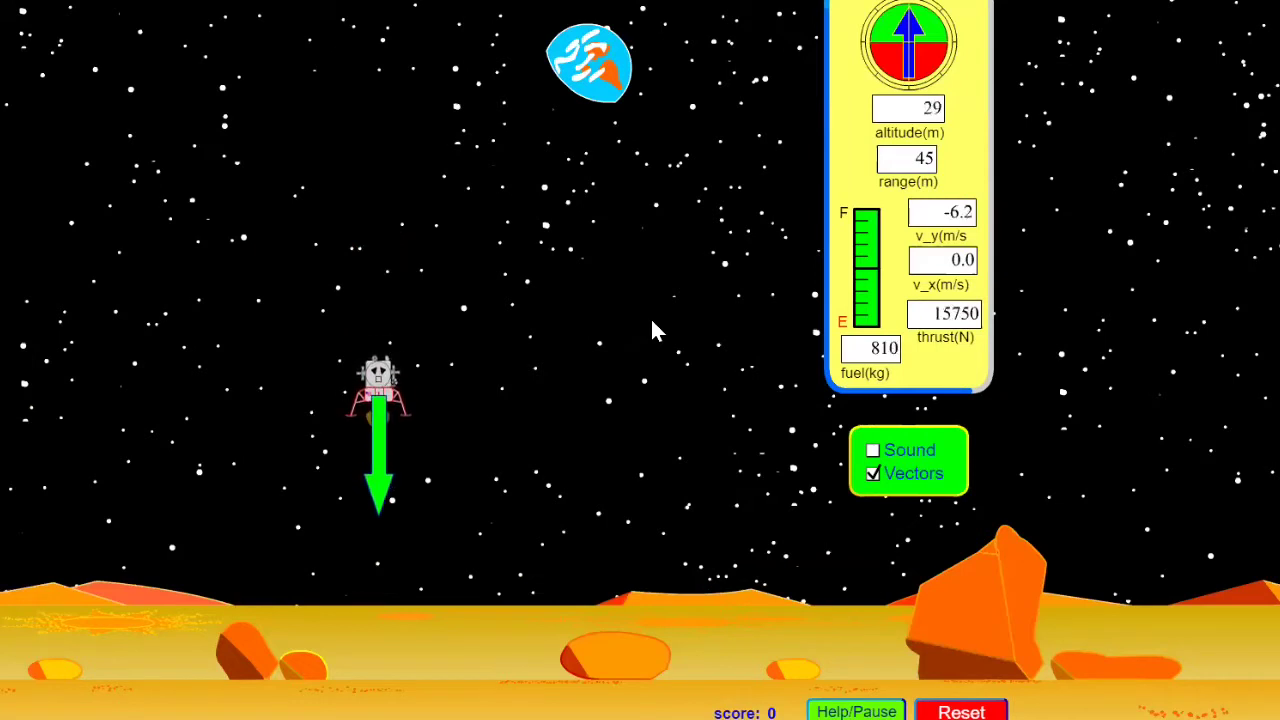
pyautogui.press('Up')
pyautogui.press('Up')
pyautogui.press('Up')
pyautogui.press('Up')
pyautogui.press('Up')
pyautogui.press('Up')
pyautogui.press('Up')
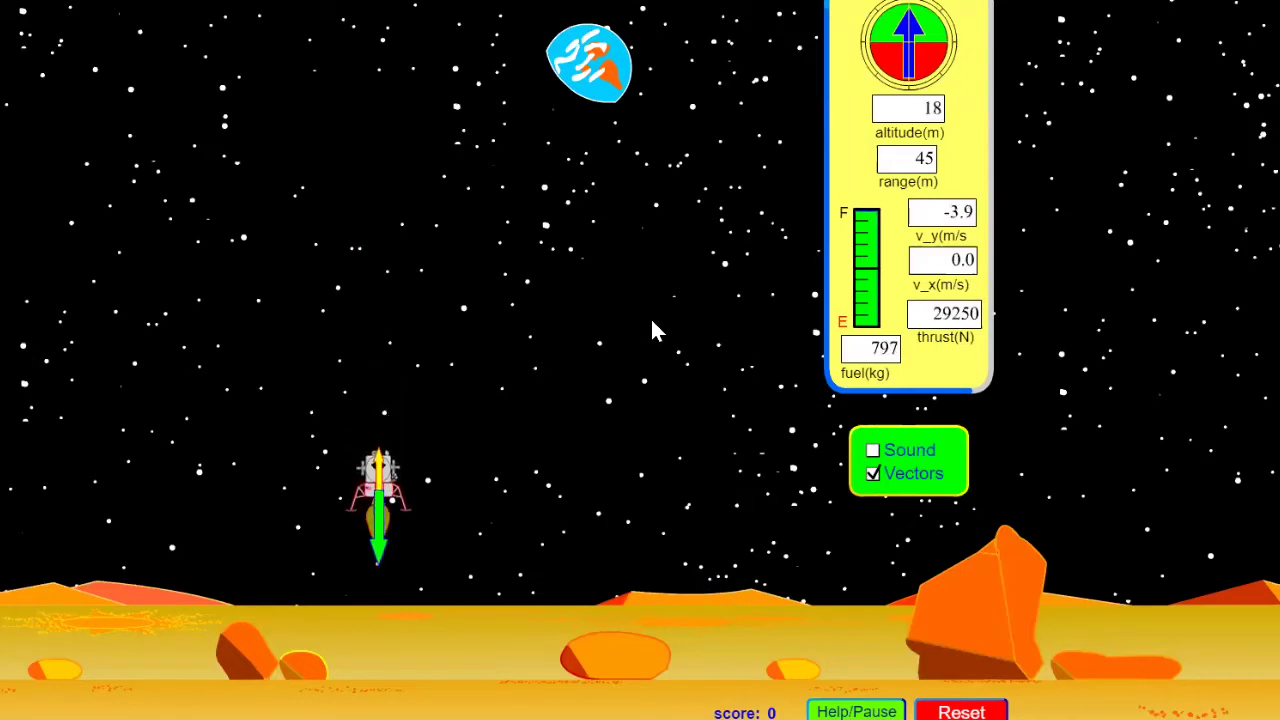
pyautogui.press('Up')
pyautogui.press('Up')
pyautogui.press('Up')
pyautogui.press('Up')
pyautogui.press('Up')
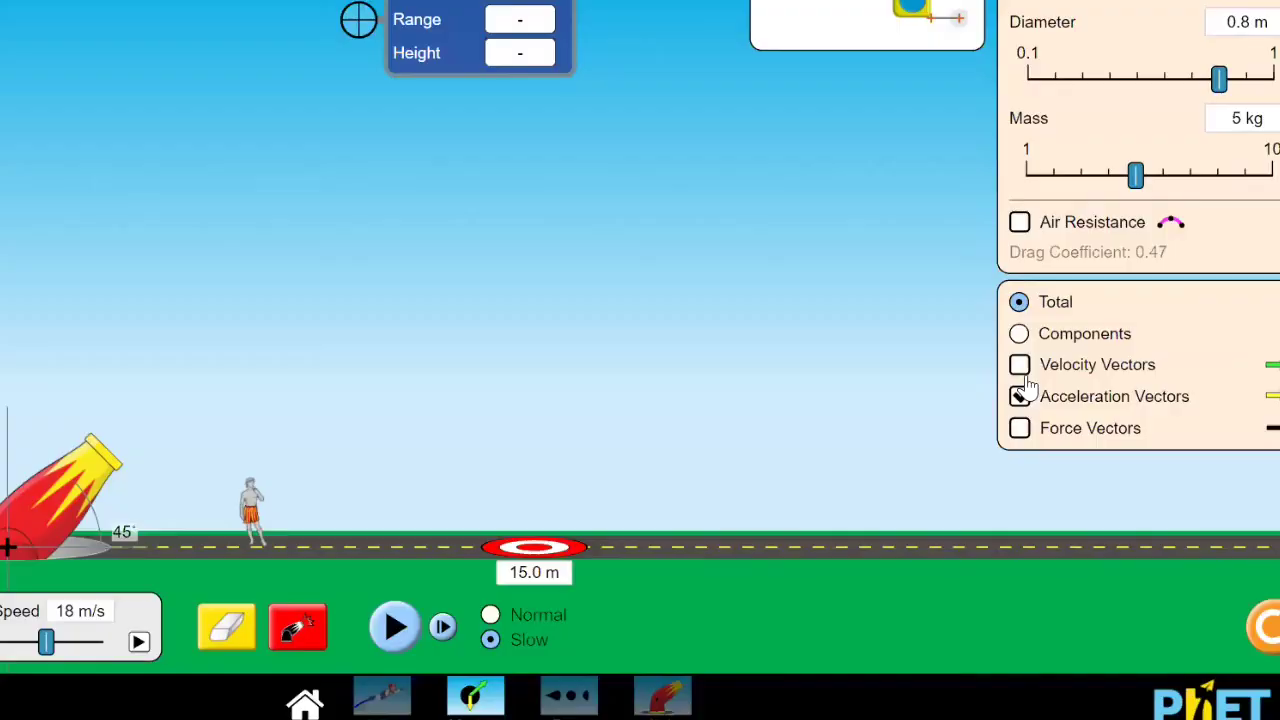
# Step: Launch a cannonball with Acceleration Vectors on and pause it near its peak
pyautogui.click(301, 625)
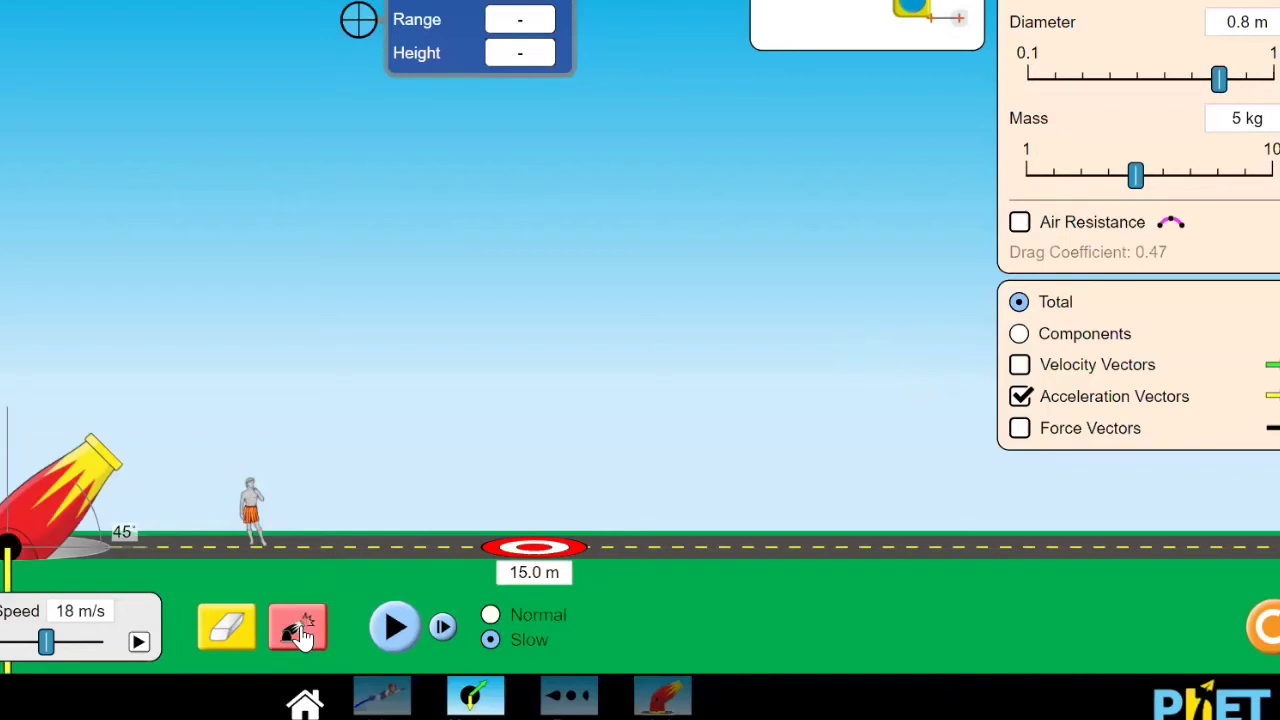
pyautogui.click(395, 627)
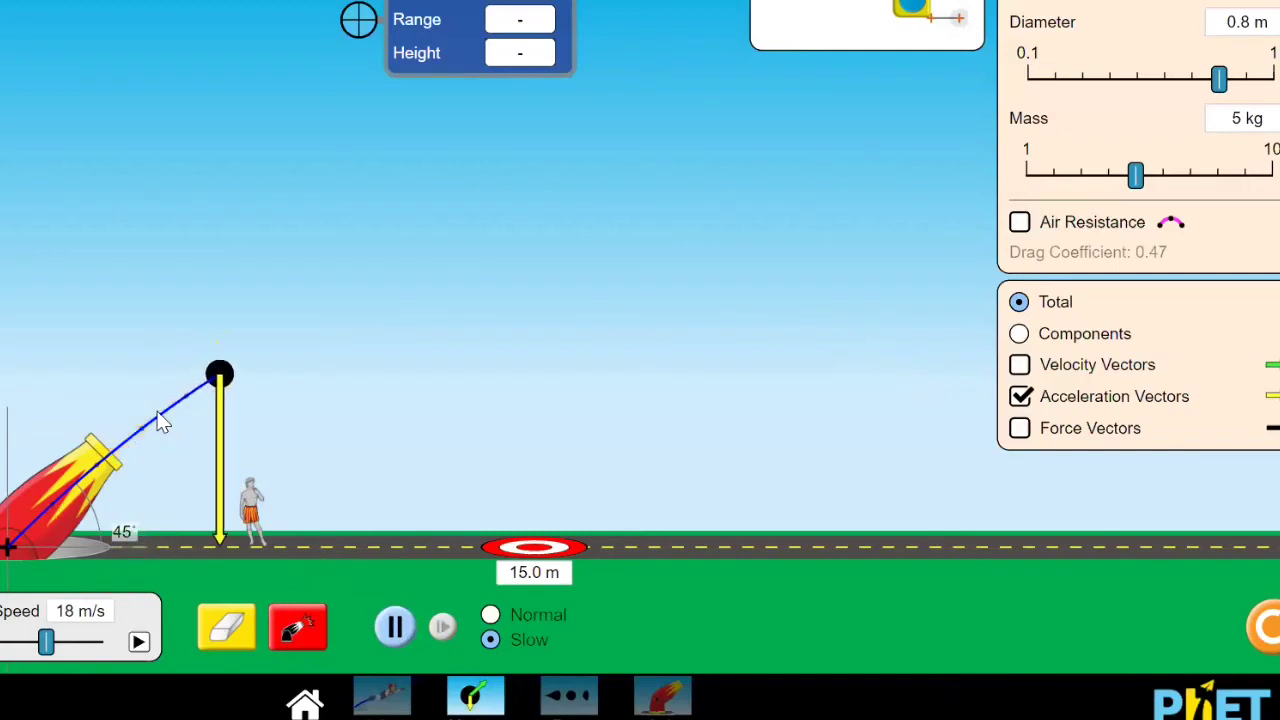
pyautogui.click(395, 627)
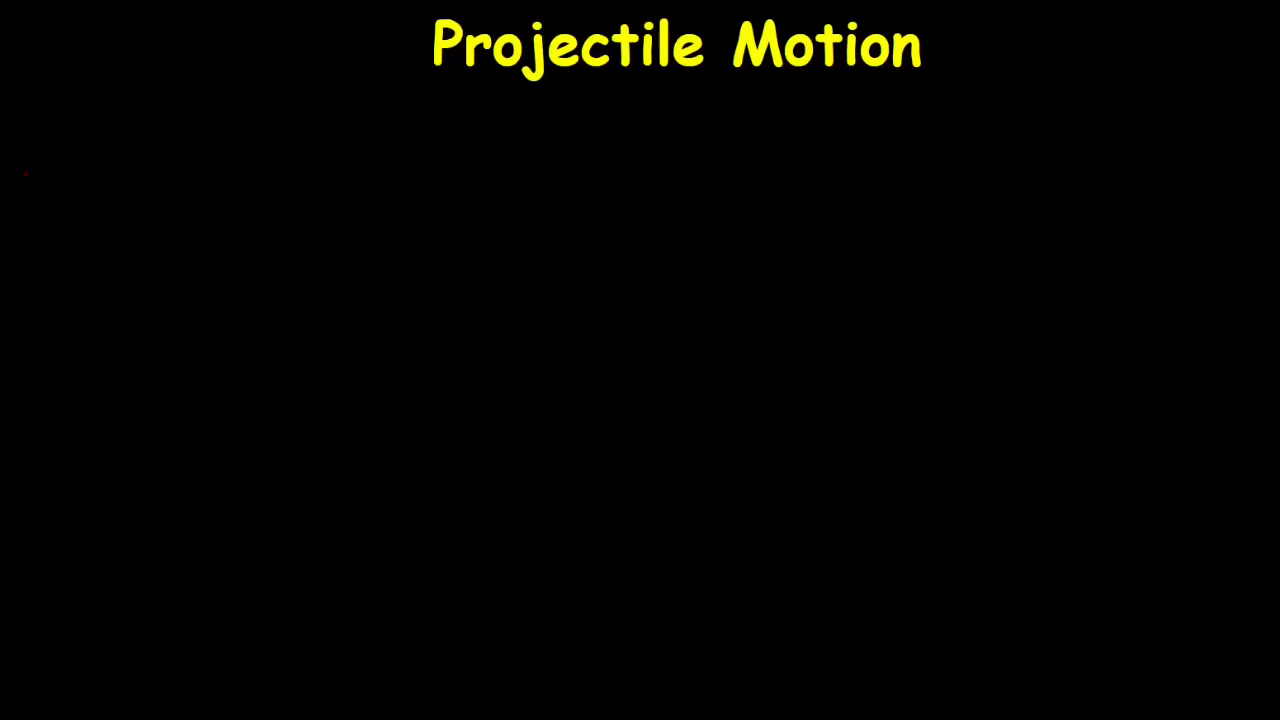
# Step: Handwrite ΣF = ma in red, with vector arrows over F and a
pyautogui.moveTo(44, 155)
pyautogui.mouseDown()
pyautogui.moveTo(24, 196)
pyautogui.moveTo(40, 200)
pyautogui.moveTo(66, 173)
pyautogui.moveTo(66, 198)
pyautogui.moveTo(90, 160)
pyautogui.mouseUp()
pyautogui.moveTo(66, 164)
pyautogui.mouseDown()
pyautogui.moveTo(66, 198)
pyautogui.moveTo(80, 179)
pyautogui.moveTo(117, 196)
pyautogui.mouseUp()
pyautogui.moveTo(100, 183); pyautogui.dragTo(117, 182)
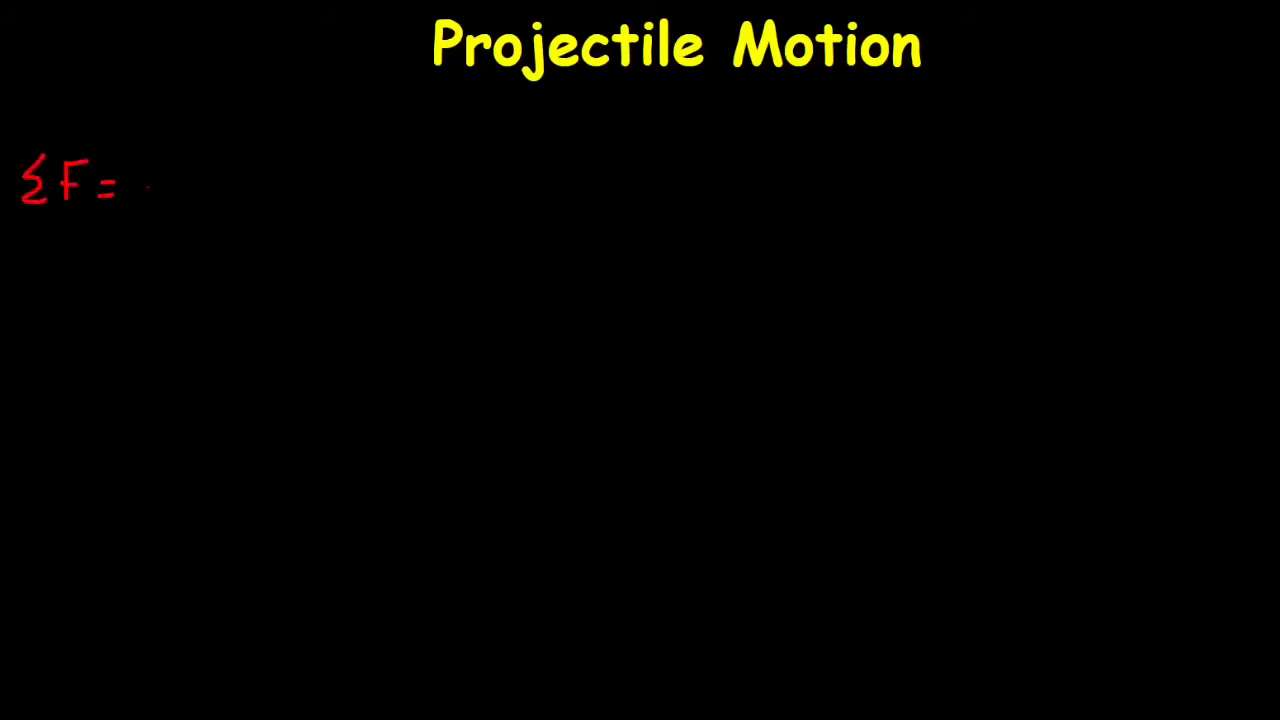
pyautogui.moveTo(56, 134); pyautogui.dragTo(89, 133)
pyautogui.moveTo(86, 125); pyautogui.dragTo(95, 144)
pyautogui.moveTo(149, 181); pyautogui.dragTo(151, 192)
pyautogui.moveTo(367, 142); pyautogui.dragTo(428, 172)
pyautogui.moveTo(500, 142)
pyautogui.mouseDown()
pyautogui.moveTo(470, 166)
pyautogui.moveTo(508, 170)
pyautogui.mouseUp()
pyautogui.moveTo(448, 90)
pyautogui.mouseDown()
pyautogui.moveTo(512, 88)
pyautogui.moveTo(490, 110)
pyautogui.mouseUp()
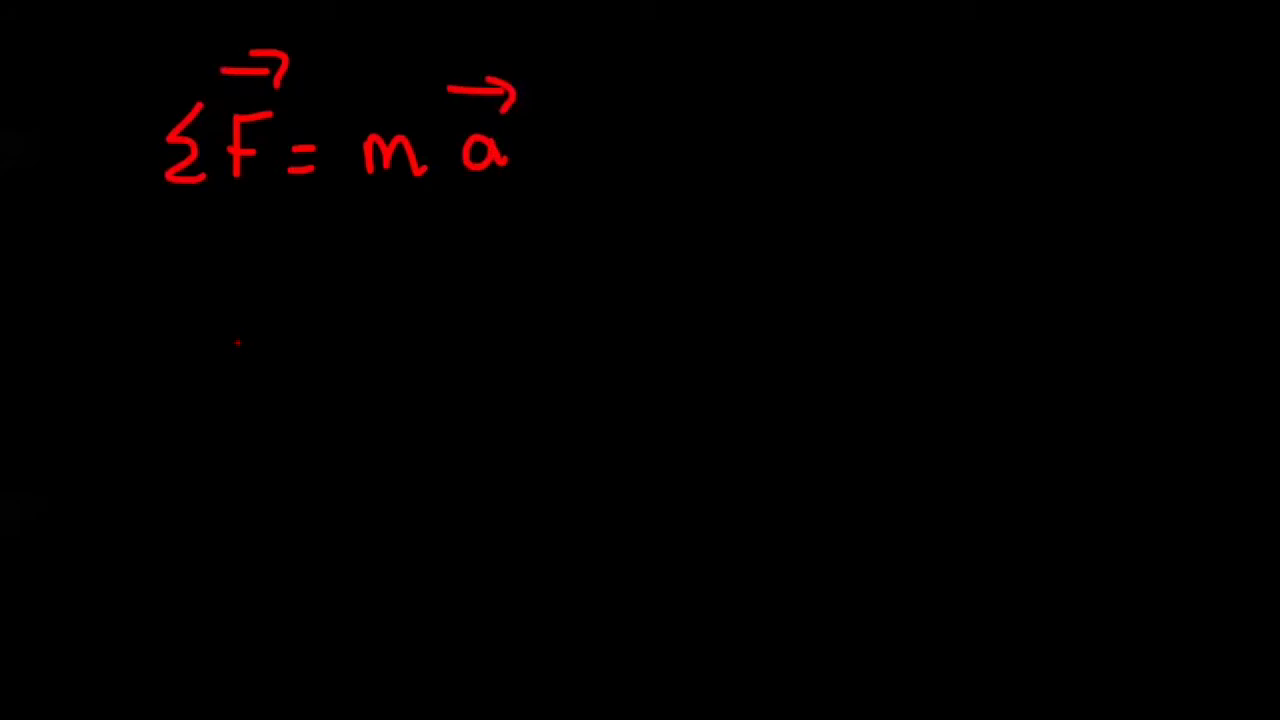
# Step: Write F_y = m a_y on the second line beneath it
pyautogui.moveTo(256, 327); pyautogui.dragTo(228, 398)
pyautogui.moveTo(218, 364)
pyautogui.mouseDown()
pyautogui.moveTo(254, 362)
pyautogui.moveTo(284, 414)
pyautogui.moveTo(254, 430)
pyautogui.mouseUp()
pyautogui.moveTo(202, 291); pyautogui.dragTo(254, 289)
pyautogui.moveTo(327, 391)
pyautogui.mouseDown()
pyautogui.moveTo(424, 372)
pyautogui.moveTo(455, 392)
pyautogui.moveTo(528, 390)
pyautogui.mouseUp()
pyautogui.moveTo(552, 385)
pyautogui.mouseDown()
pyautogui.moveTo(570, 396)
pyautogui.moveTo(538, 432)
pyautogui.mouseUp()
pyautogui.moveTo(482, 316)
pyautogui.mouseDown()
pyautogui.moveTo(546, 312)
pyautogui.moveTo(530, 326)
pyautogui.mouseUp()
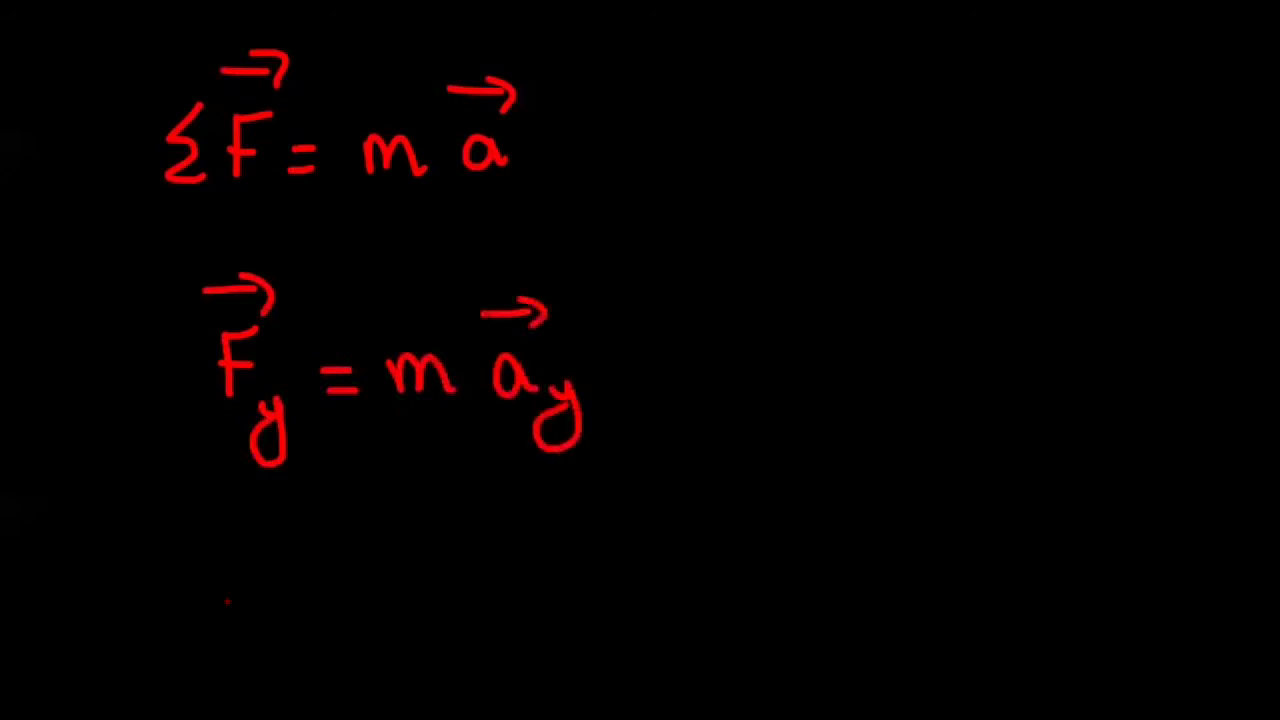
# Step: Write ΣF_x = m a on the third line and add Σ before F_y
pyautogui.moveTo(270, 576); pyautogui.dragTo(228, 640)
pyautogui.moveTo(230, 610)
pyautogui.mouseDown()
pyautogui.moveTo(260, 606)
pyautogui.moveTo(288, 680)
pyautogui.mouseUp()
pyautogui.moveTo(278, 645); pyautogui.dragTo(260, 682)
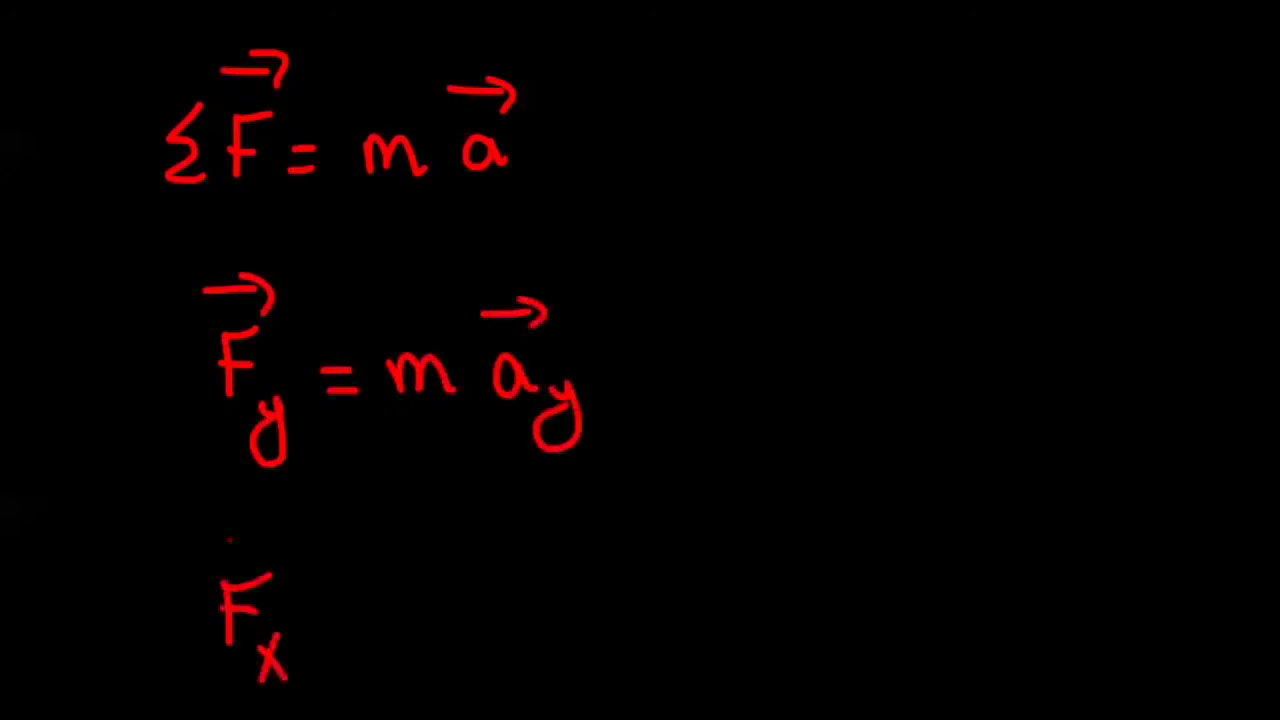
pyautogui.moveTo(202, 330)
pyautogui.mouseDown()
pyautogui.moveTo(174, 346)
pyautogui.moveTo(208, 408)
pyautogui.mouseUp()
pyautogui.moveTo(188, 582)
pyautogui.mouseDown()
pyautogui.moveTo(162, 620)
pyautogui.moveTo(208, 662)
pyautogui.mouseUp()
pyautogui.moveTo(322, 622); pyautogui.dragTo(366, 618)
pyautogui.moveTo(320, 646)
pyautogui.mouseDown()
pyautogui.moveTo(424, 622)
pyautogui.moveTo(458, 644)
pyautogui.mouseUp()
pyautogui.moveTo(528, 624)
pyautogui.mouseDown()
pyautogui.moveTo(504, 636)
pyautogui.moveTo(544, 652)
pyautogui.mouseUp()
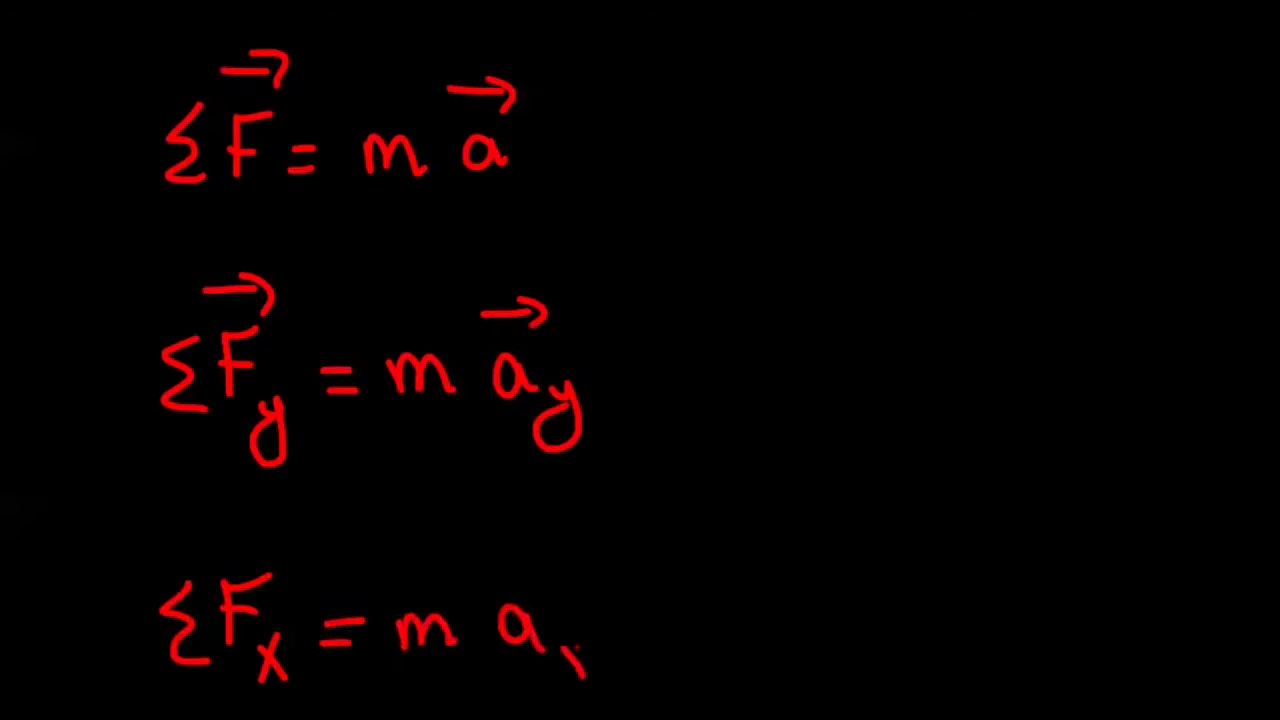